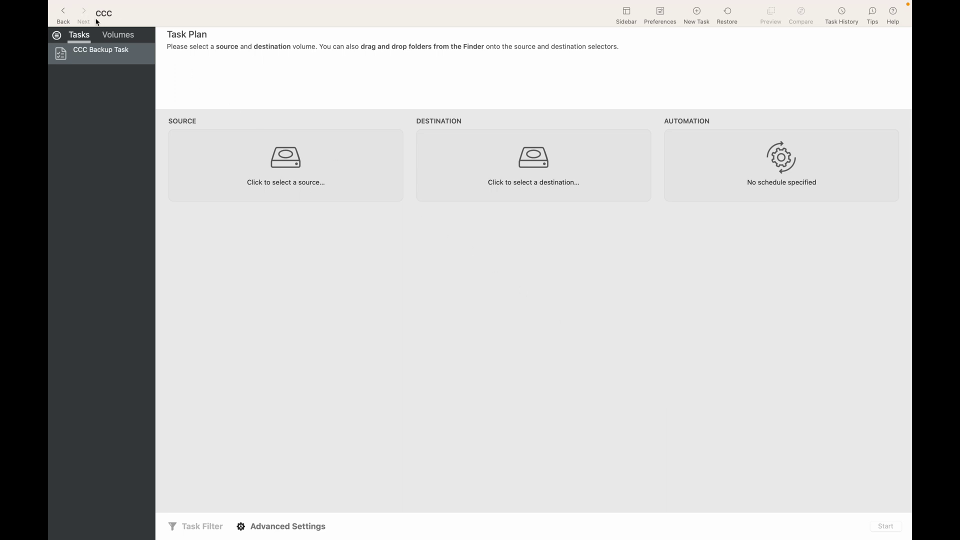
# - Choose Files as the backup source and check its three files in Finder
pyautogui.click(281, 156)
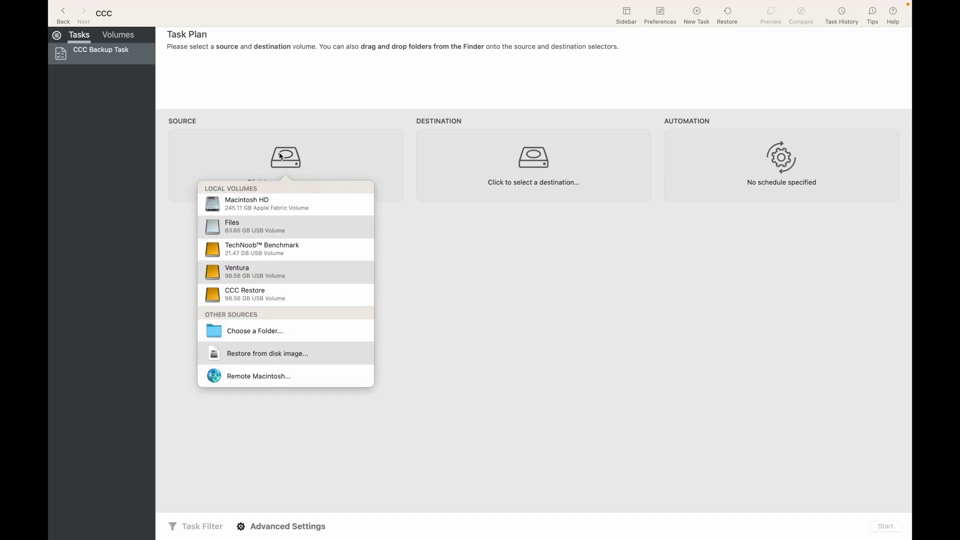
pyautogui.click(273, 225)
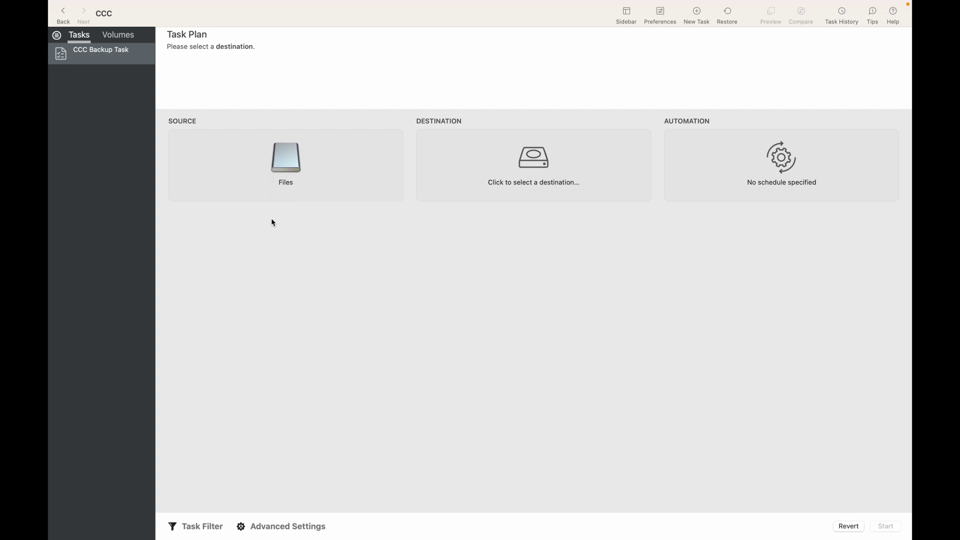
pyautogui.hotkey('ctrl', 'Left')
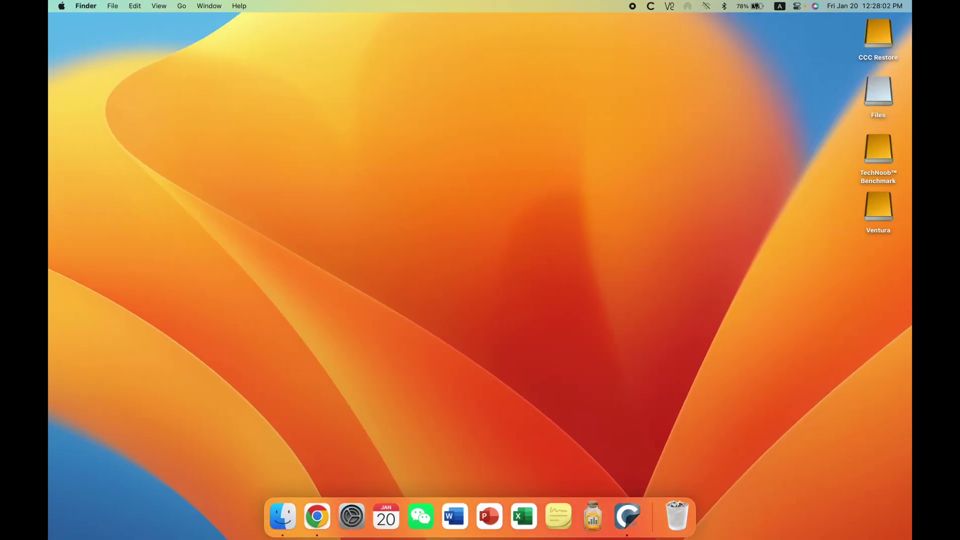
pyautogui.doubleClick(882, 90)
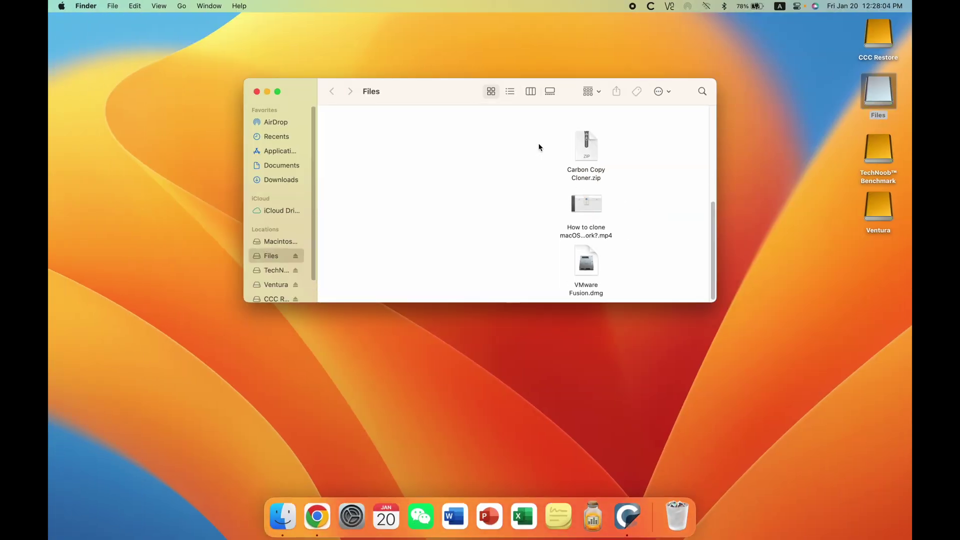
pyautogui.moveTo(539, 144); pyautogui.dragTo(612, 281)
pyautogui.click(612, 281)
pyautogui.click(255, 92)
pyautogui.hotkey('ctrl', 'Right')
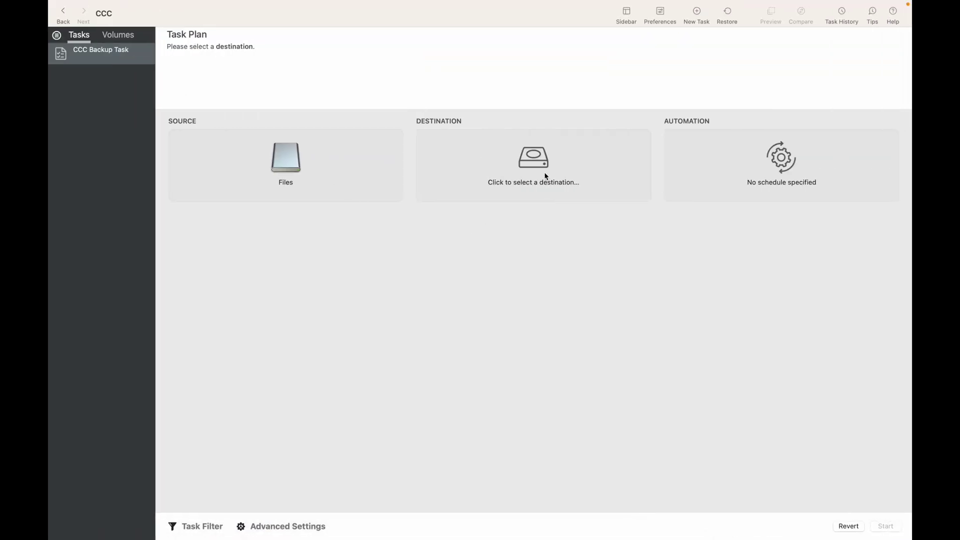
# - Set CCC Restore as the backup destination
pyautogui.click(538, 160)
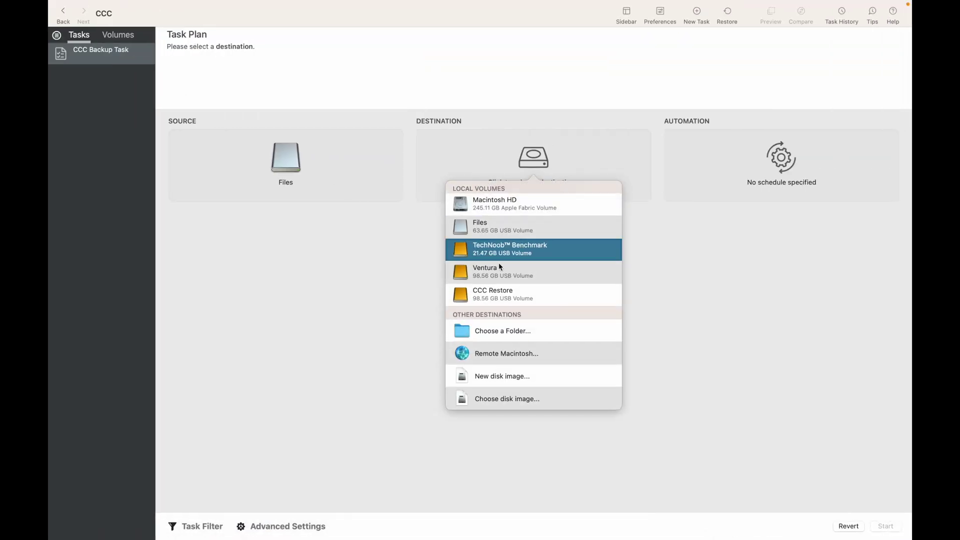
pyautogui.click(491, 297)
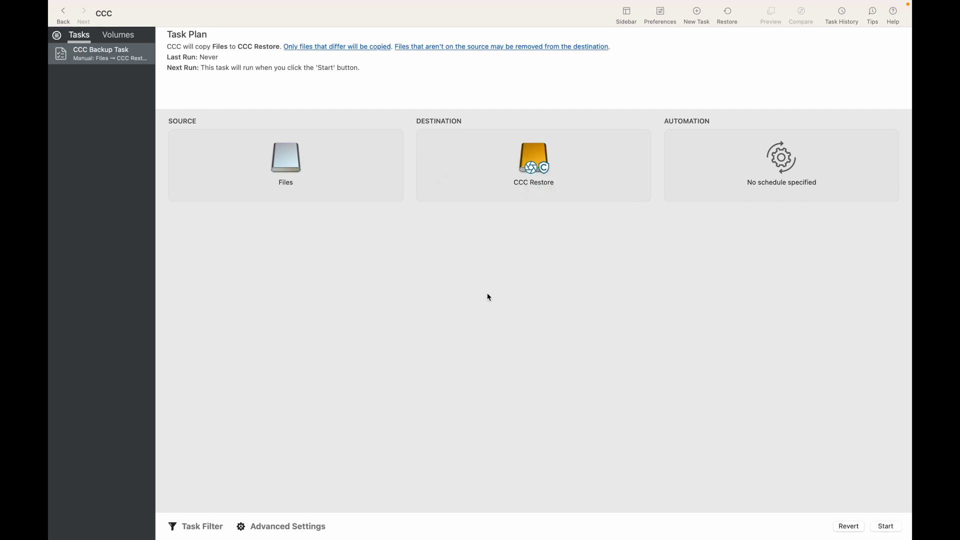
pyautogui.click(535, 168)
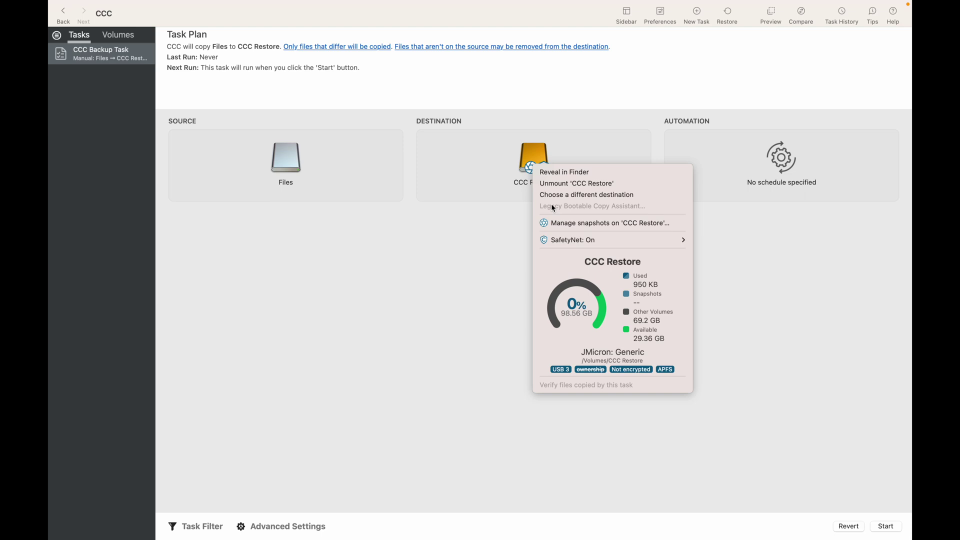
# - Turn SafetyNet off and back on for CCC Restore, leaving it enabled
pyautogui.moveTo(575, 240)
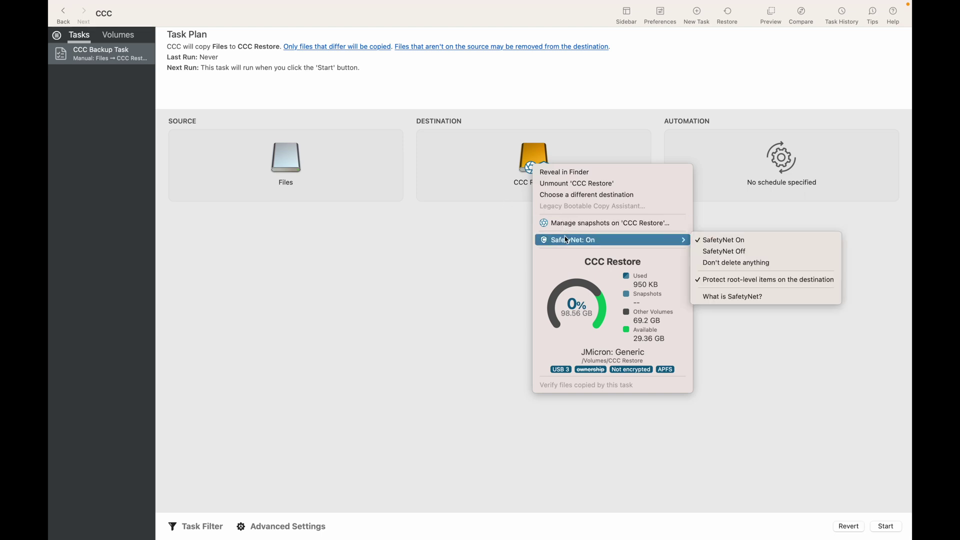
pyautogui.click(720, 256)
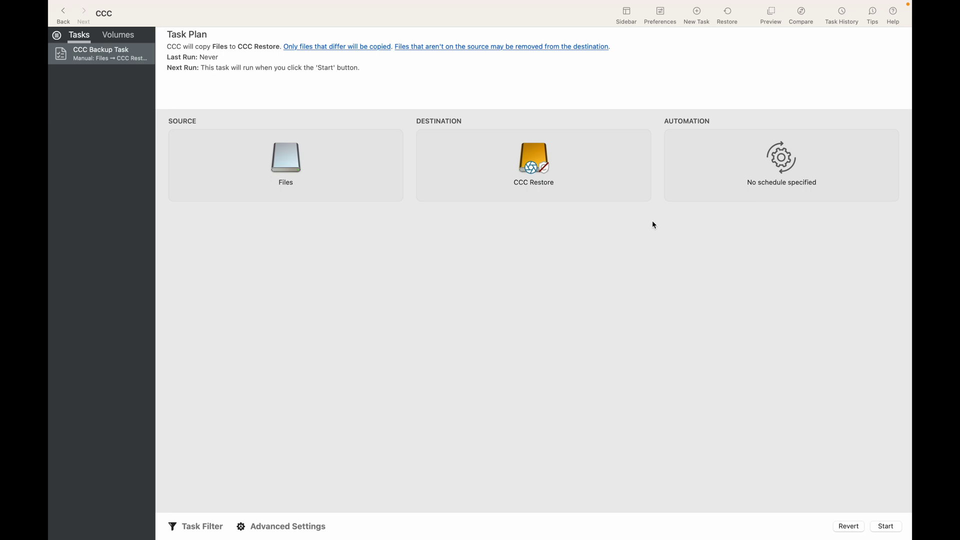
pyautogui.click(536, 166)
pyautogui.moveTo(590, 236)
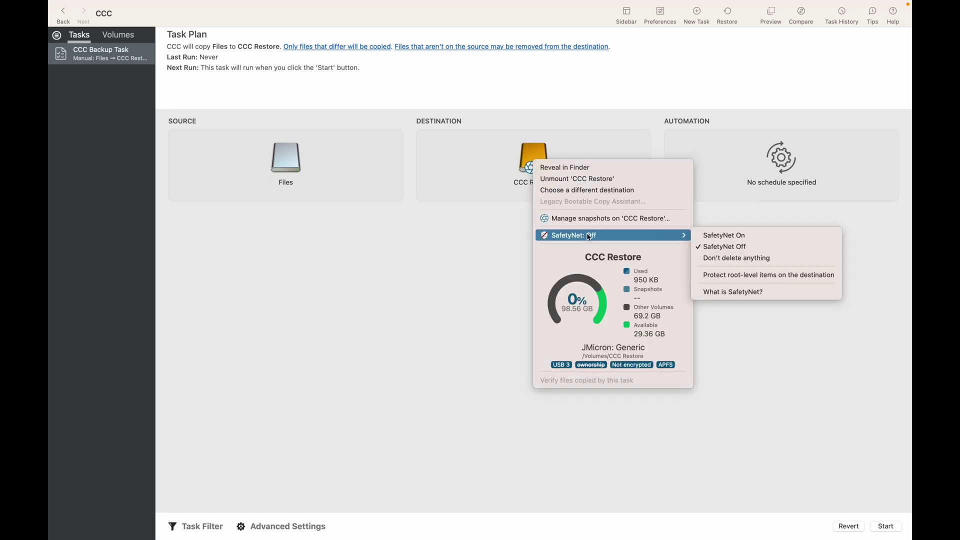
pyautogui.click(732, 242)
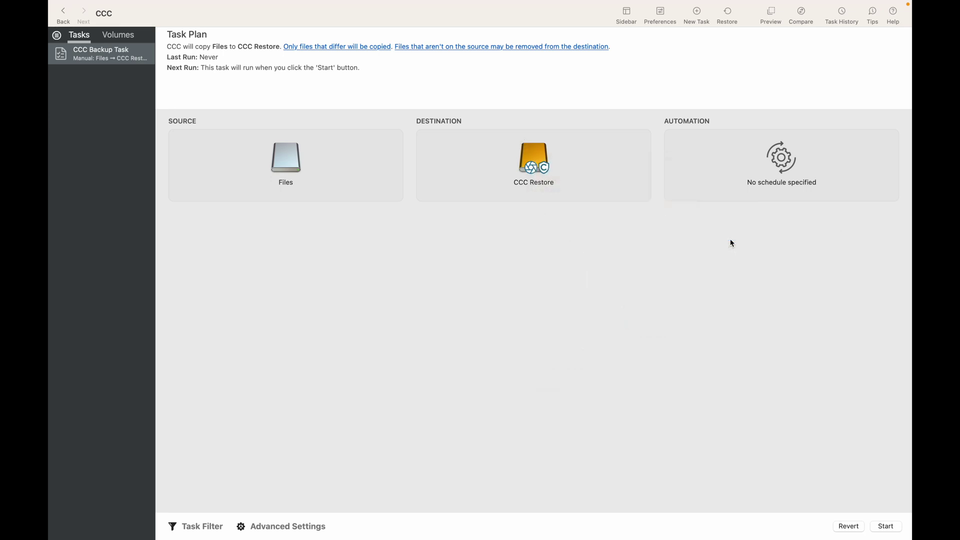
pyautogui.click(192, 527)
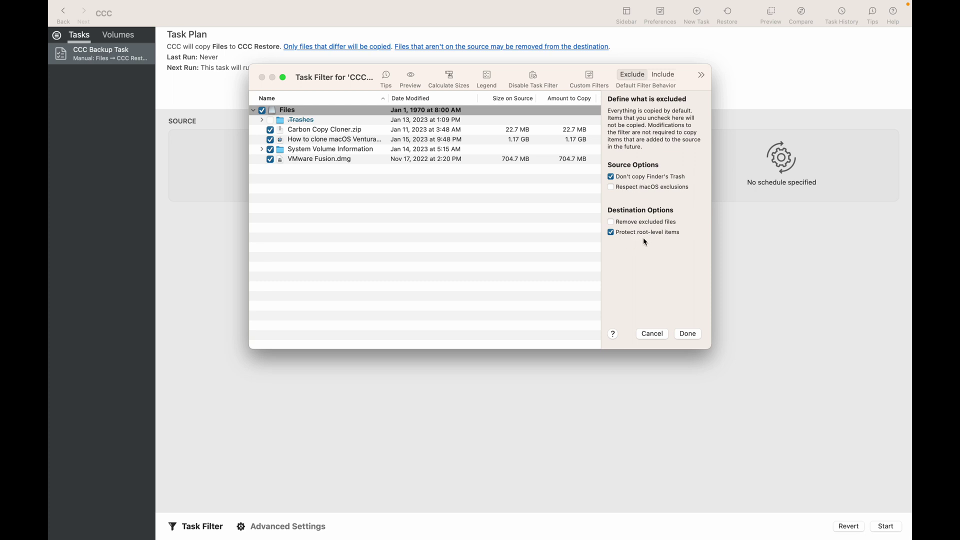
# - Keep every Files item included in the task filter and start the backup
pyautogui.click(688, 333)
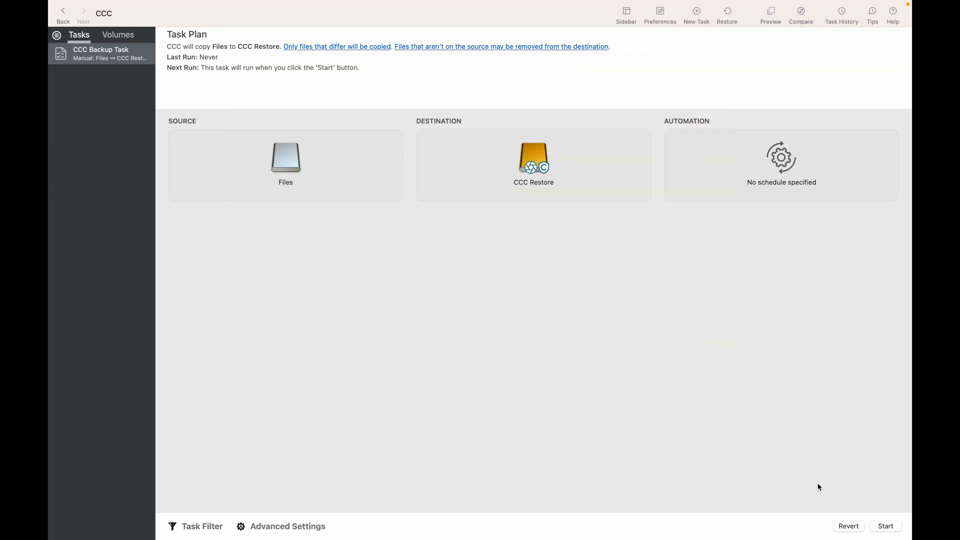
pyautogui.click(893, 530)
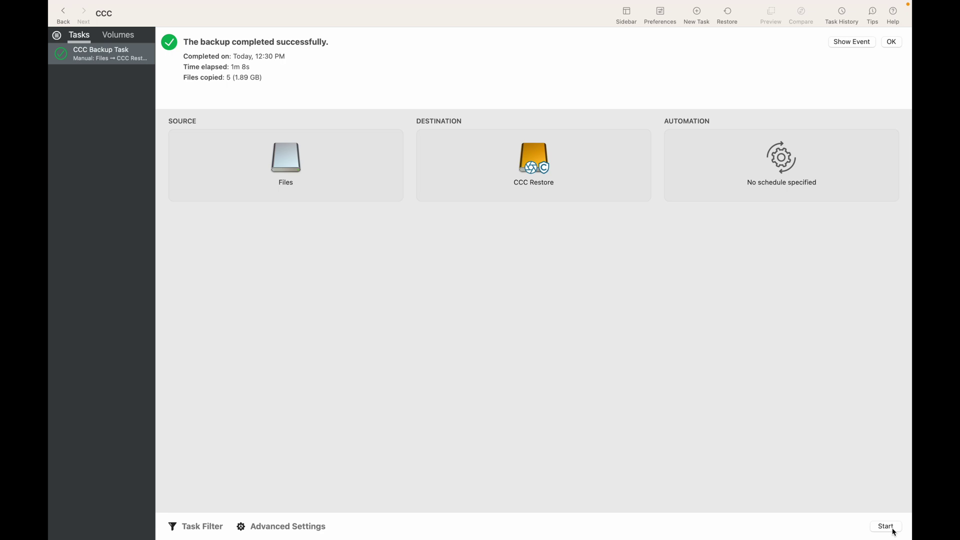
# - Dismiss the completion message after 5 files (1.89 GB) are copied to CCC Restore
pyautogui.click(890, 41)
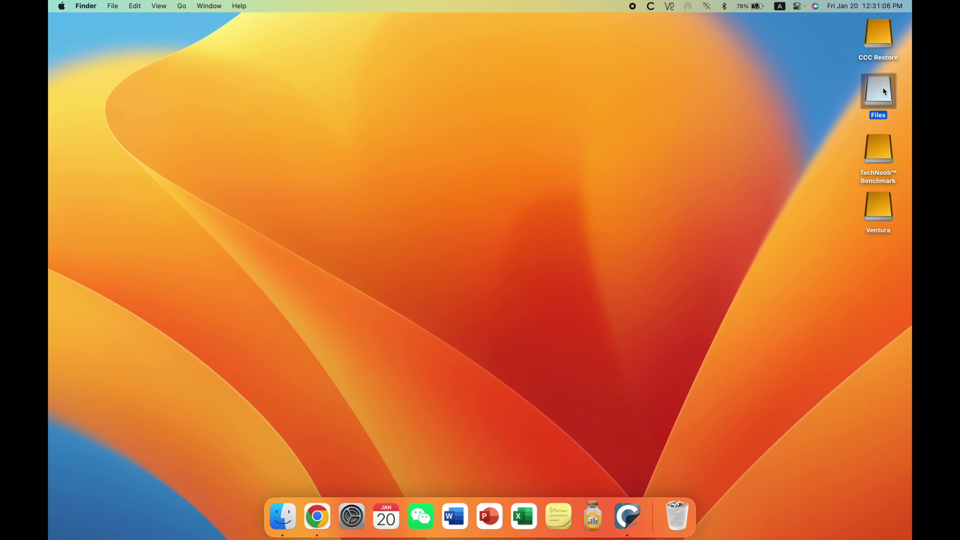
# - Delete all three files on the Files drive and close its window
pyautogui.doubleClick(885, 91)
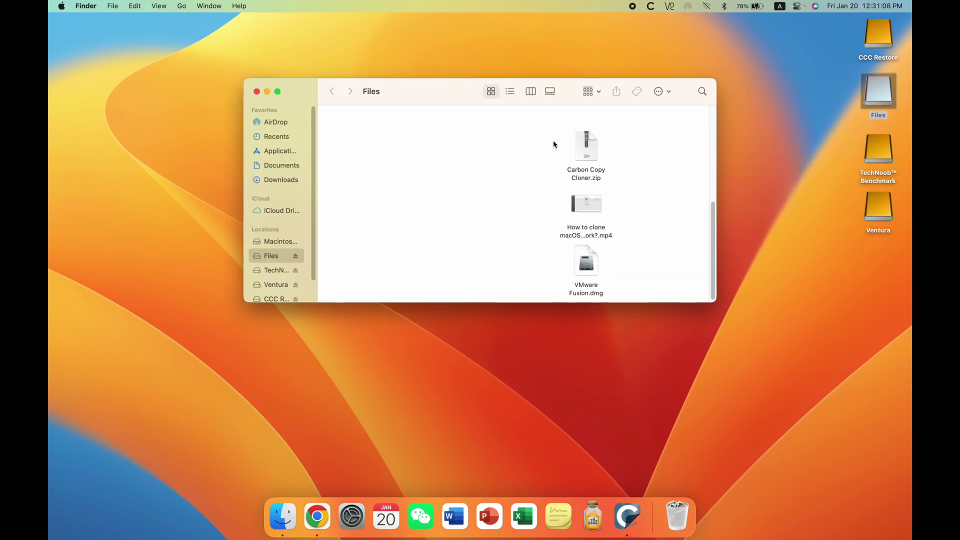
pyautogui.moveTo(553, 144); pyautogui.dragTo(604, 278)
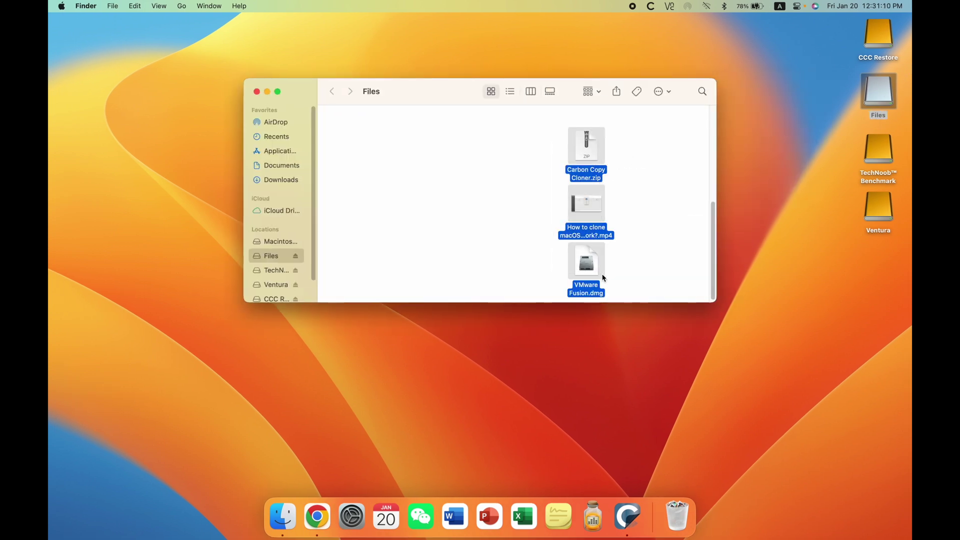
pyautogui.press('super+BackSpace')
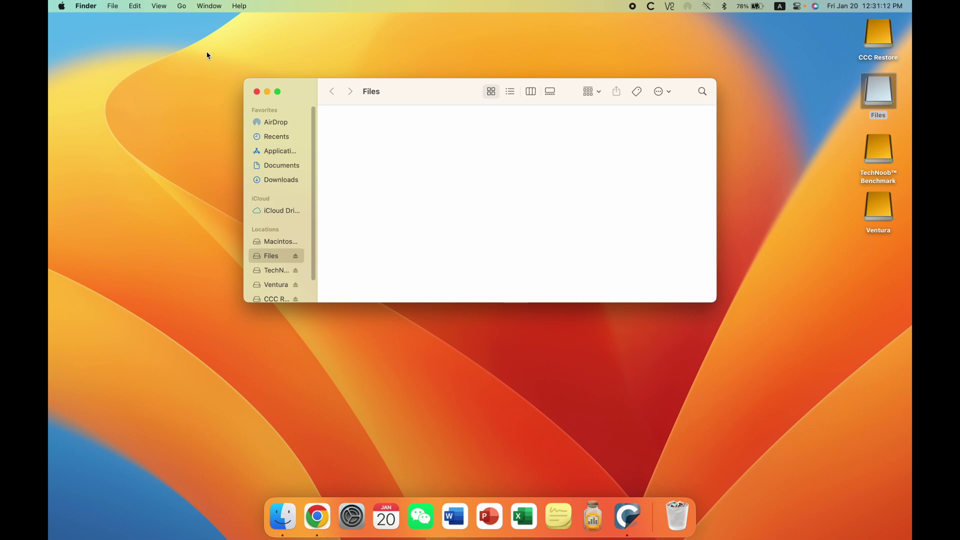
pyautogui.click(256, 92)
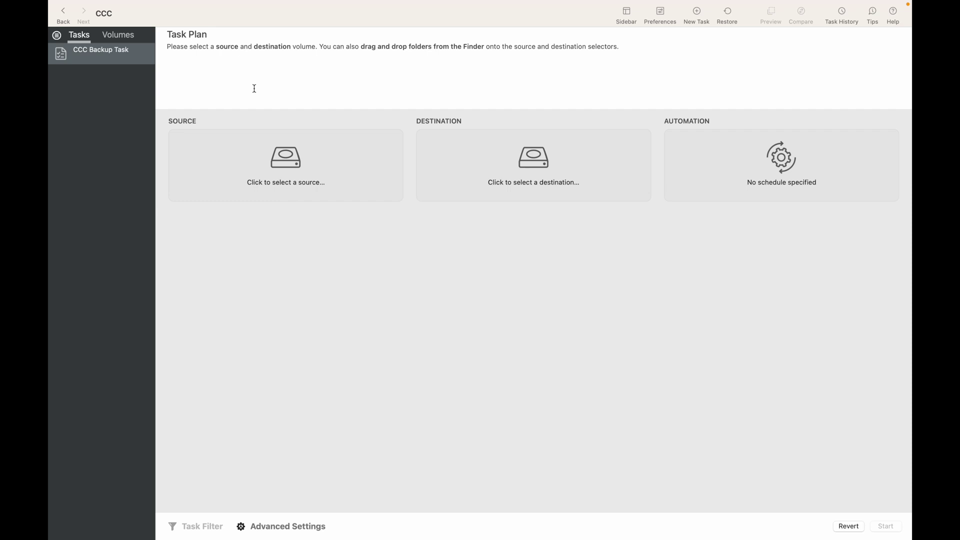
# - Make CCC Restore the source and Files the destination for the restore
pyautogui.click(299, 165)
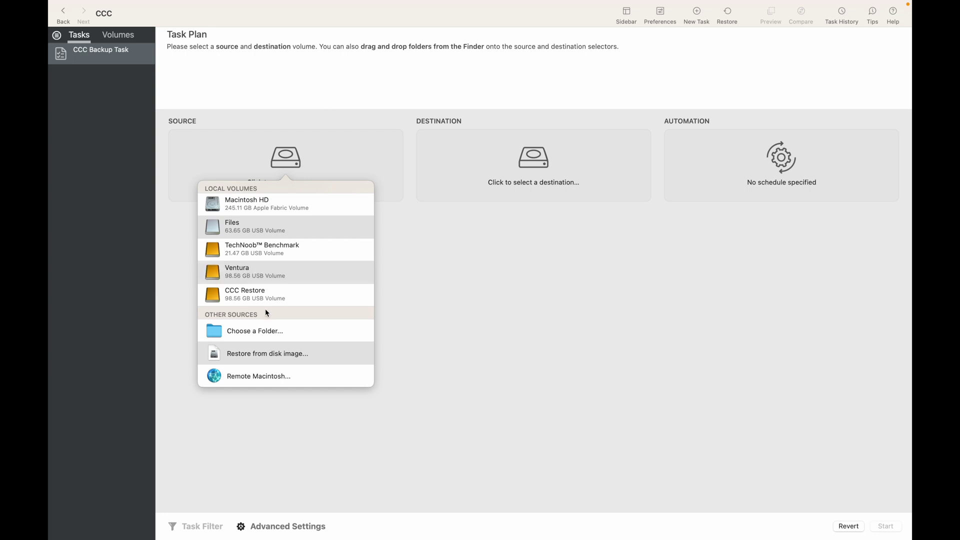
pyautogui.click(264, 295)
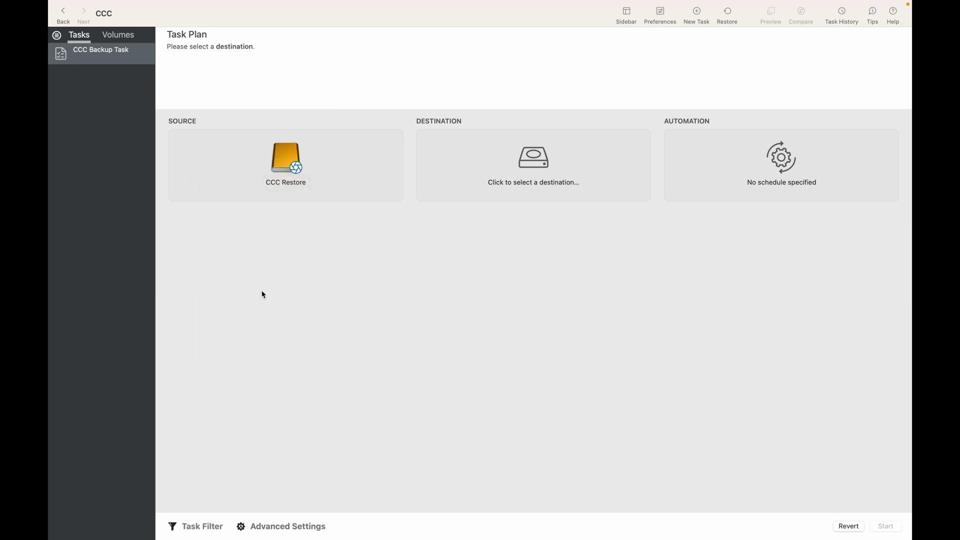
pyautogui.click(525, 157)
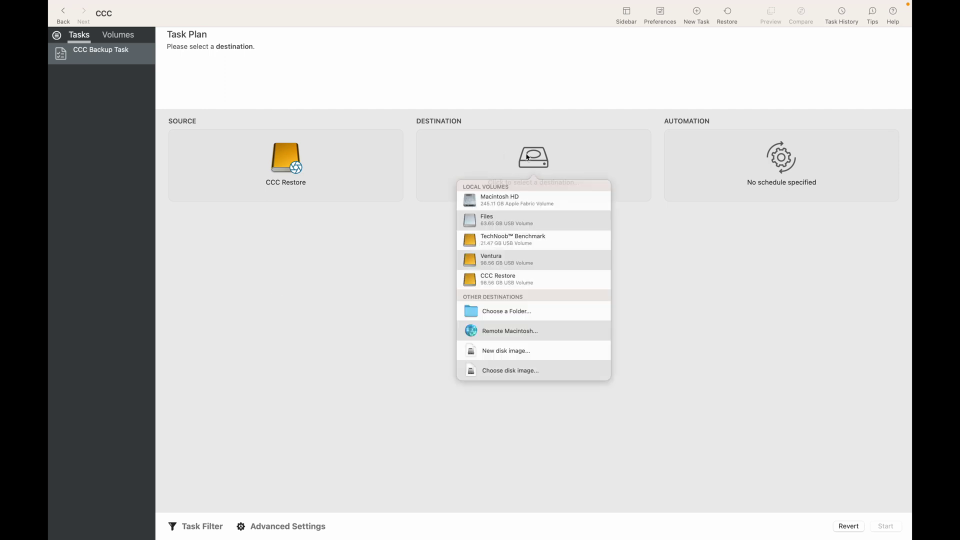
pyautogui.click(481, 228)
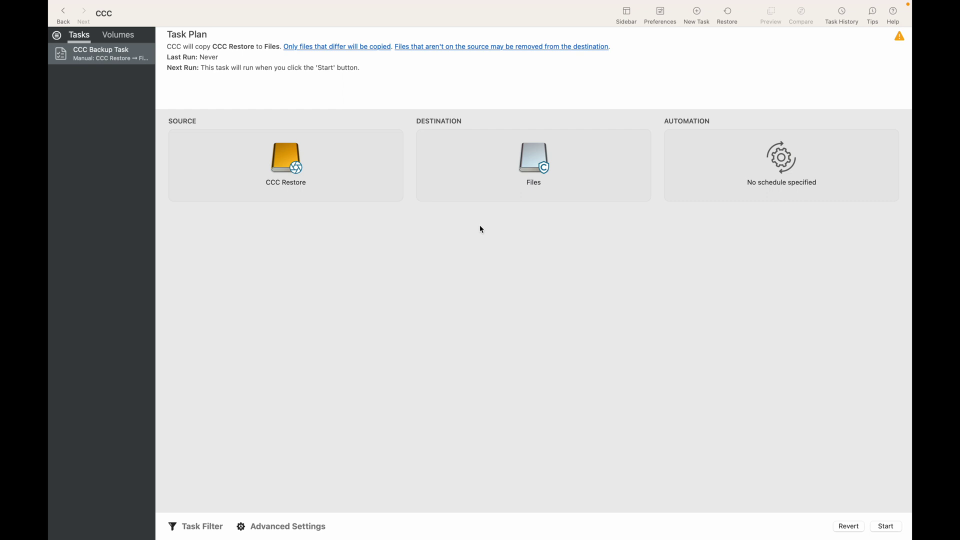
pyautogui.click(196, 527)
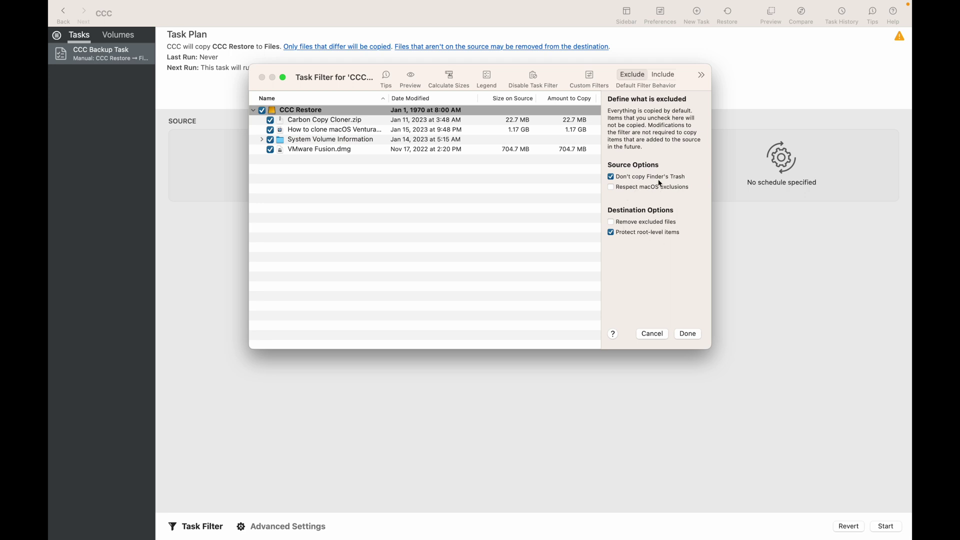
# - Keep all four restored items included and start the restore to Files
pyautogui.click(683, 337)
pyautogui.click(884, 527)
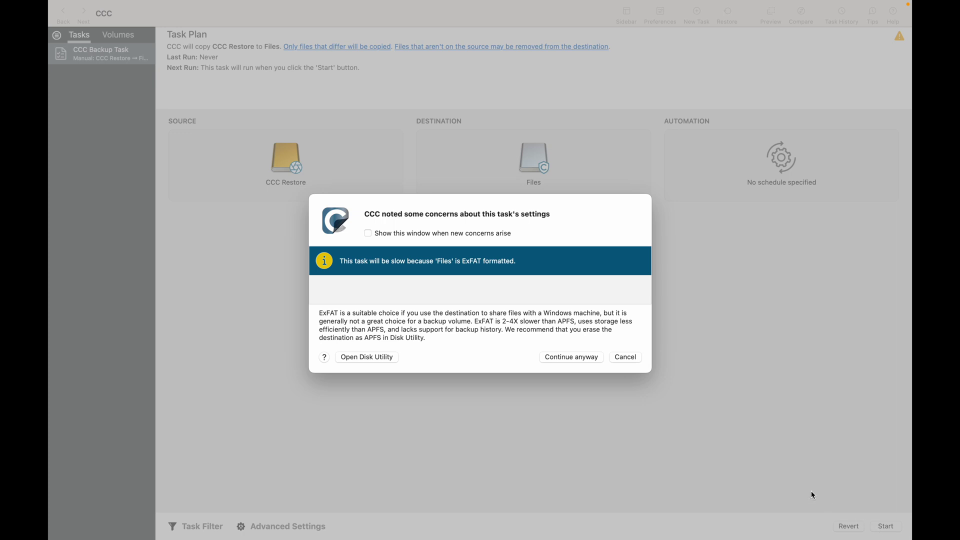
# - Proceed past the exFAT speed warning and dismiss the completed-restore message
pyautogui.click(592, 362)
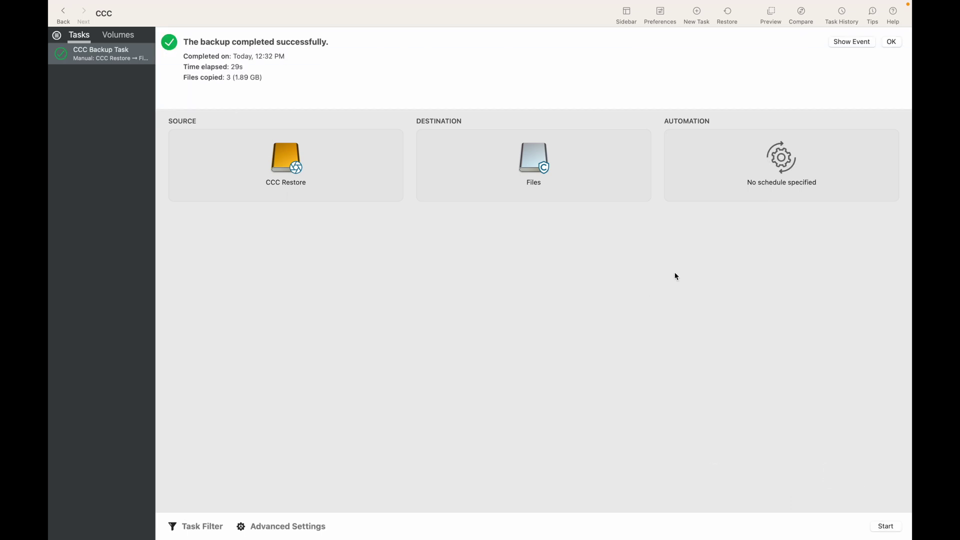
pyautogui.click(887, 44)
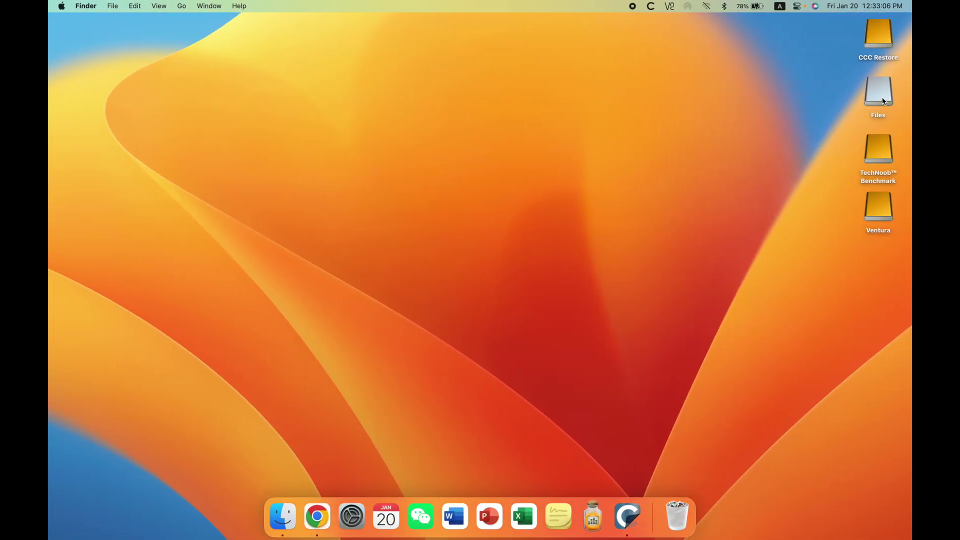
# - Open the Files drive and select the three restored files to confirm them
pyautogui.doubleClick(883, 101)
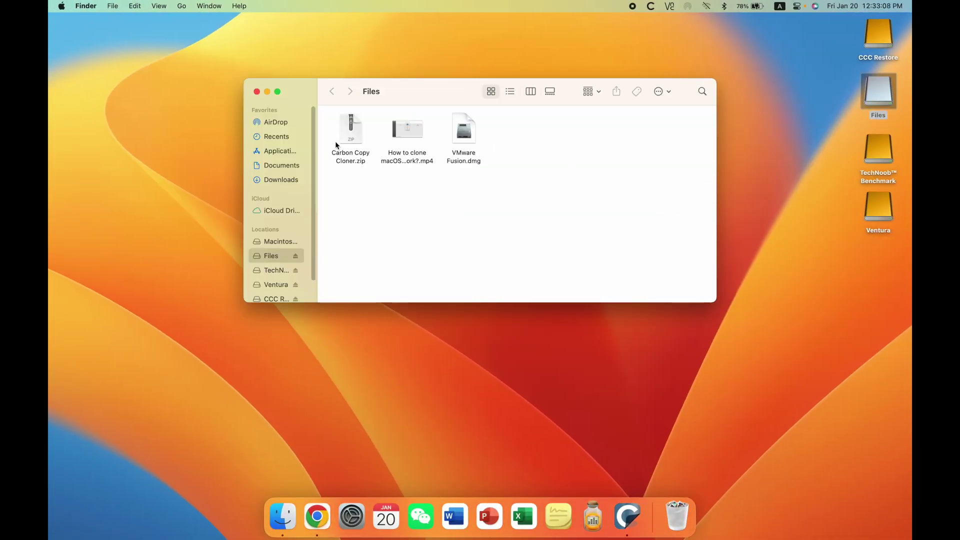
pyautogui.moveTo(331, 172); pyautogui.dragTo(472, 146)
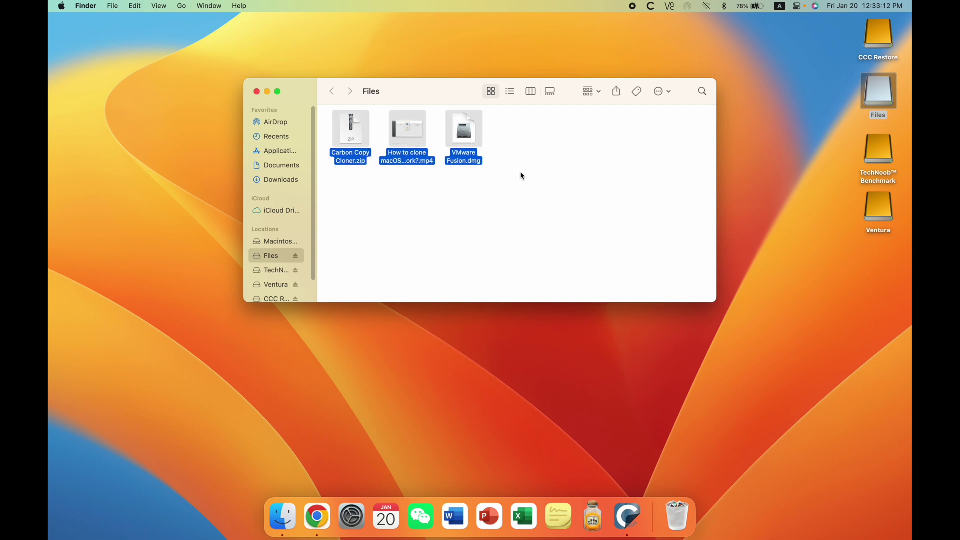